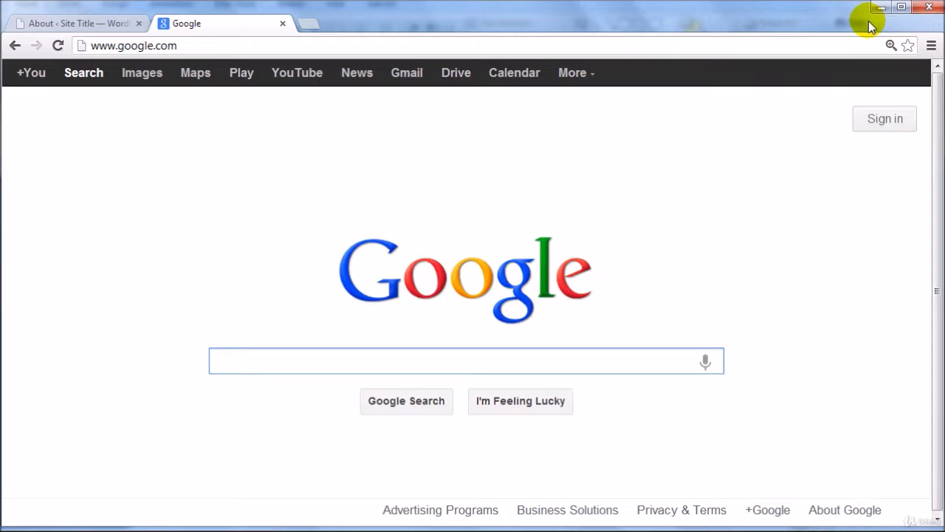
- Search Google for "Wordpress + Wikipedia" and open the Wikipedia article on WordPress in a new tab
type("Wordpre")
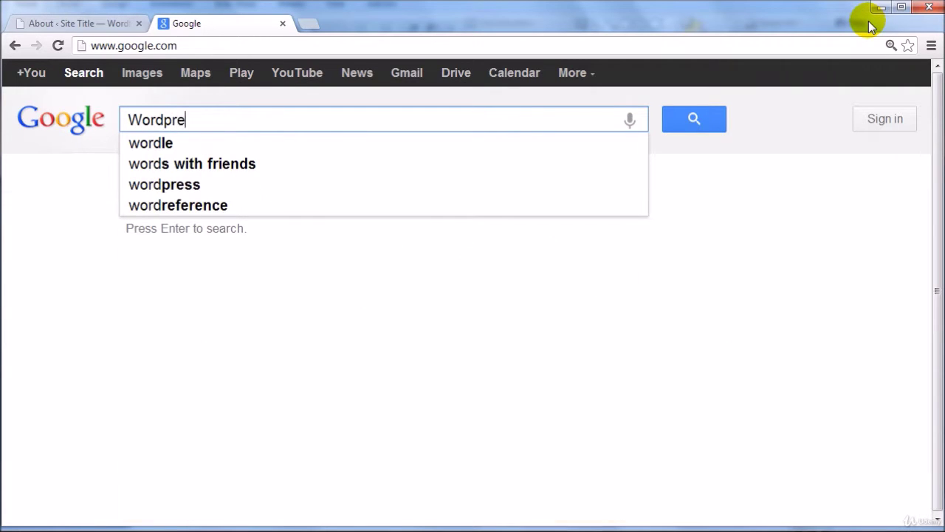
type("ss + Wi")
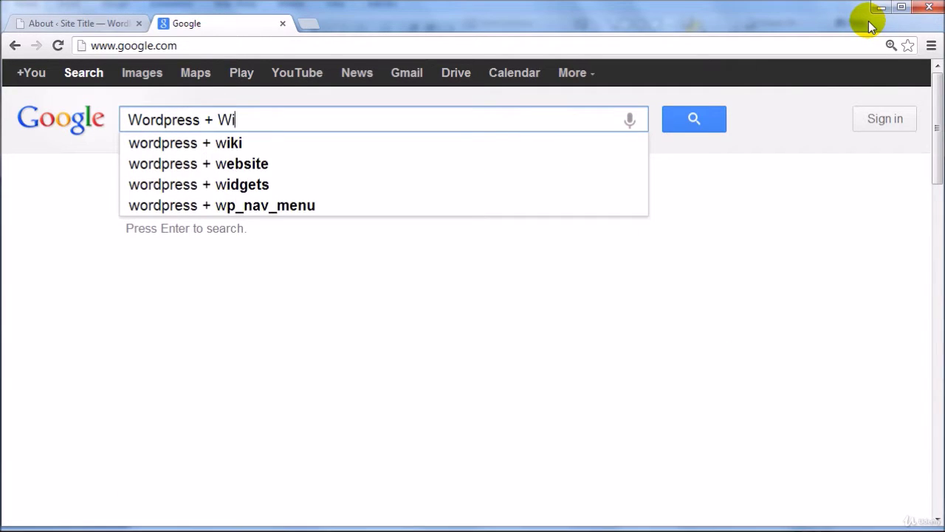
type("kipedia")
key("Return")
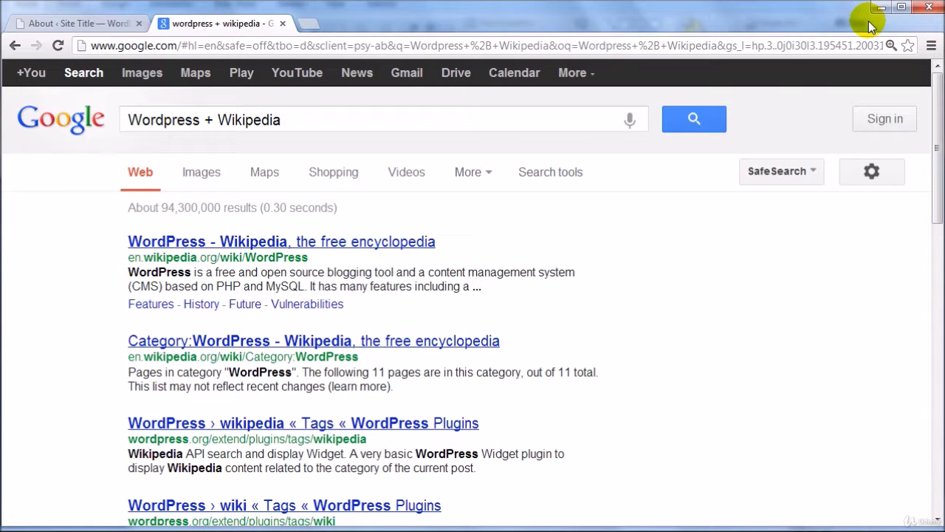
right_click(316, 238)
left_click(331, 245)
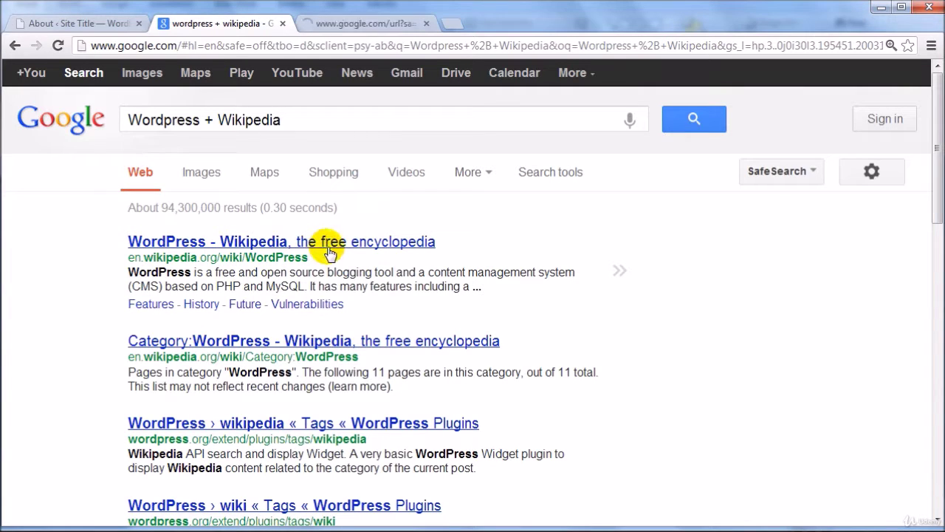
- Search Google for "Wordpress + News" and open Mashable's WordPress category result in a new tab
left_click_drag(215, 119, 333, 113)
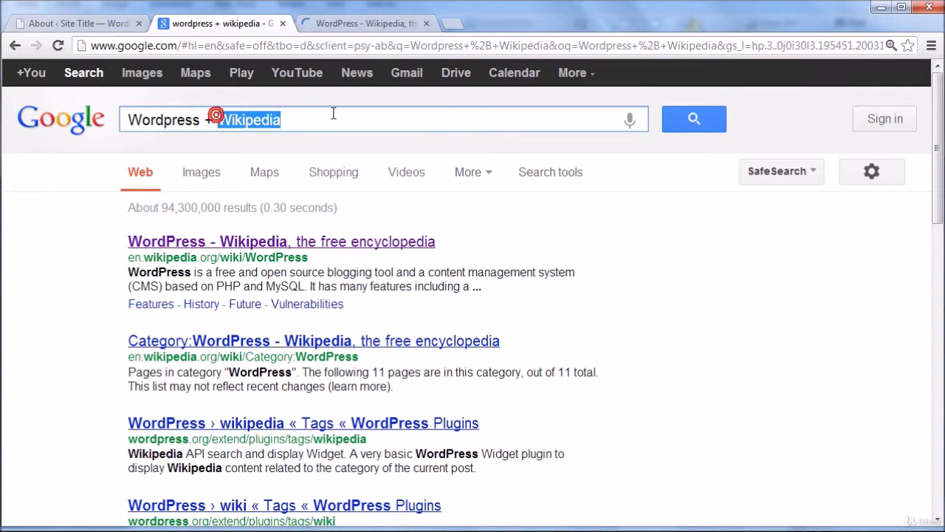
type("News")
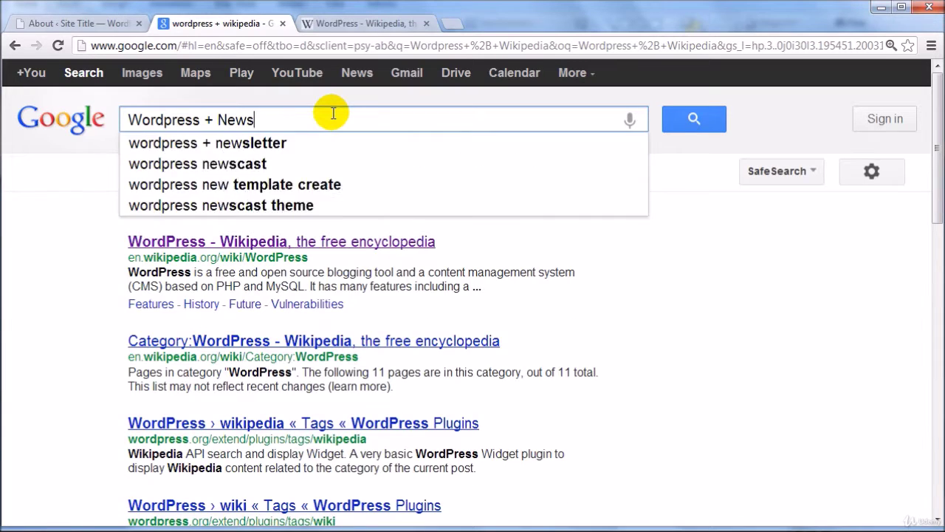
key("Return")
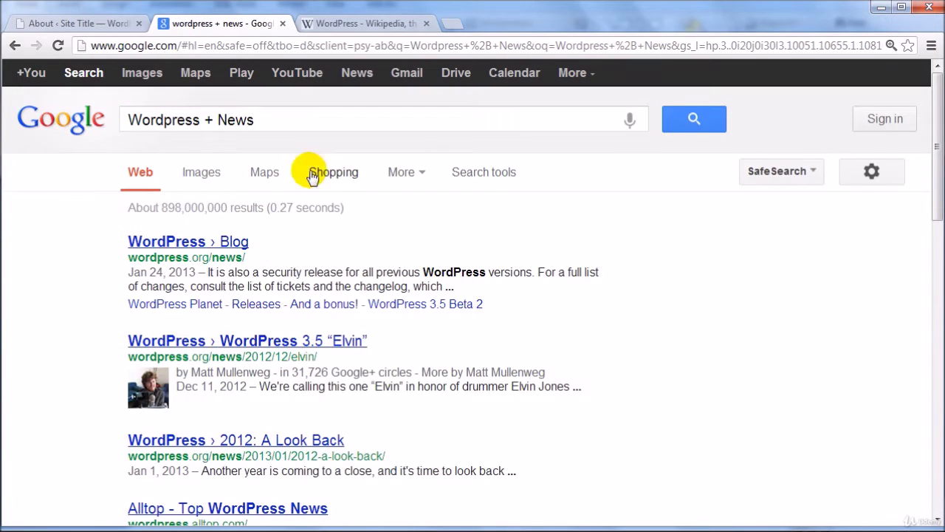
scroll(261, 219, "down", 4)
scroll(269, 224, "down", 4)
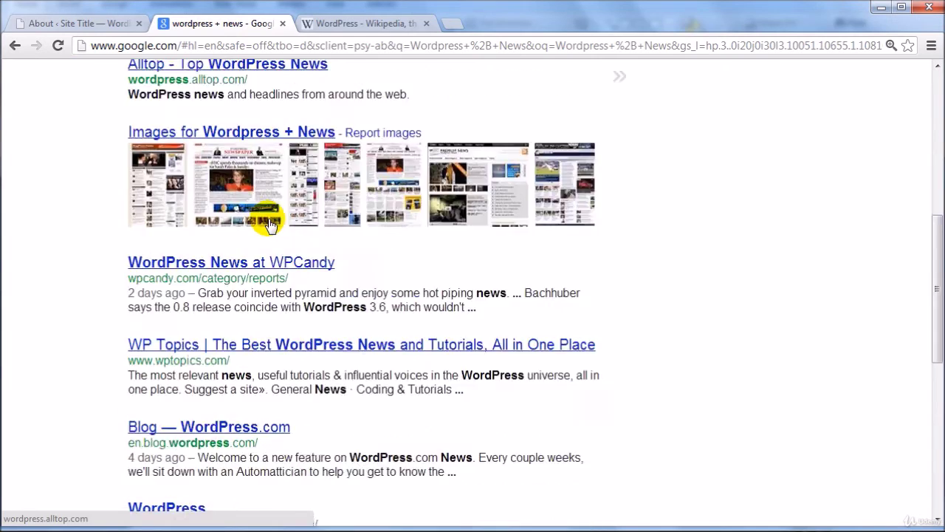
scroll(252, 246, "up", 4)
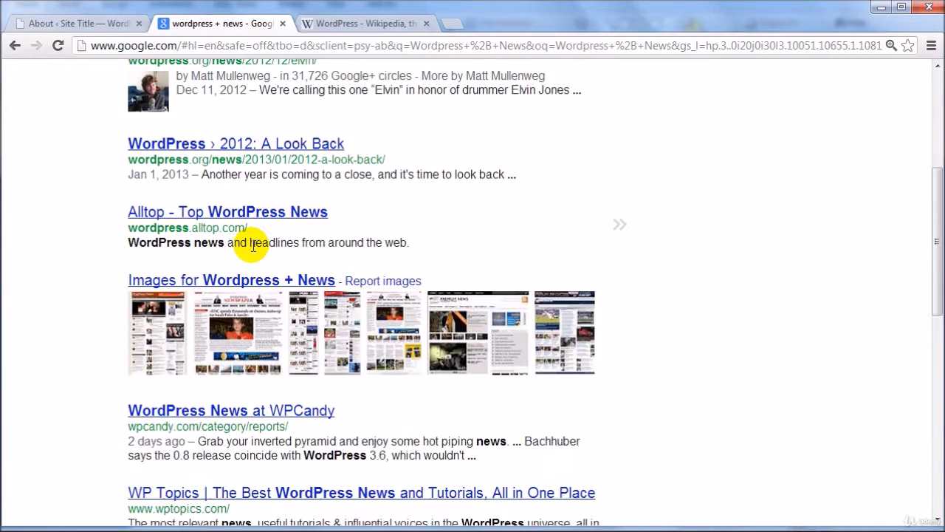
scroll(253, 246, "down", 5)
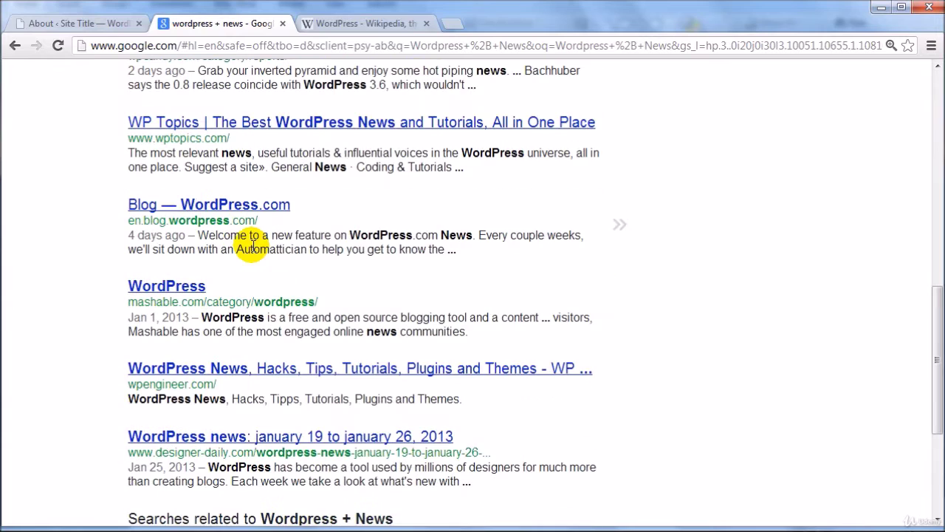
right_click(195, 288)
left_click(221, 297)
- Search Google for WordPress coverage on other news sites, using "Wordpress + MSN" and "Wordpress + CNN"
scroll(244, 266, "up", 8)
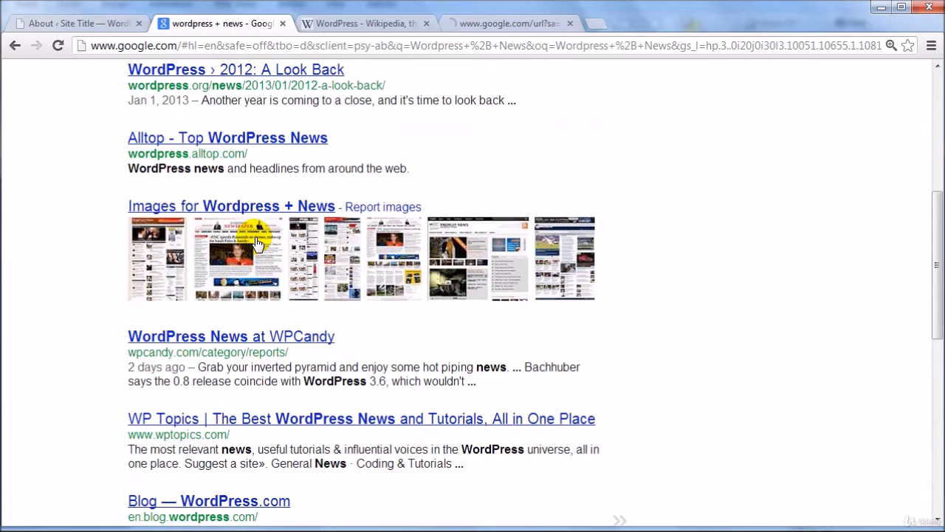
scroll(255, 236, "up", 1)
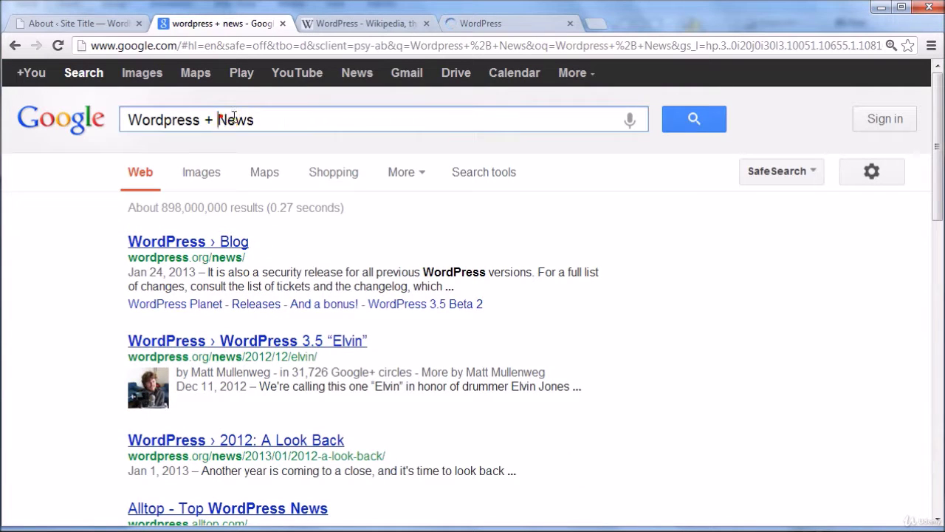
double_click(226, 120)
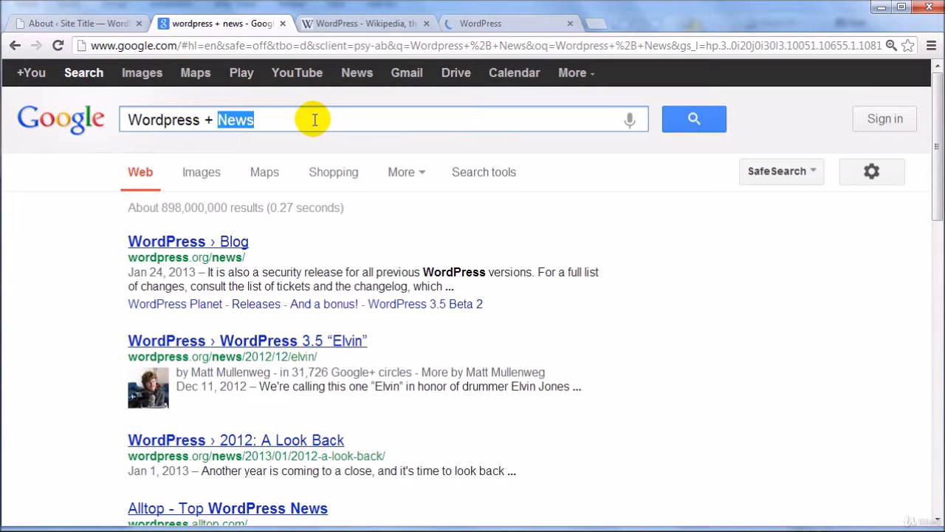
type("MSN")
key("Return")
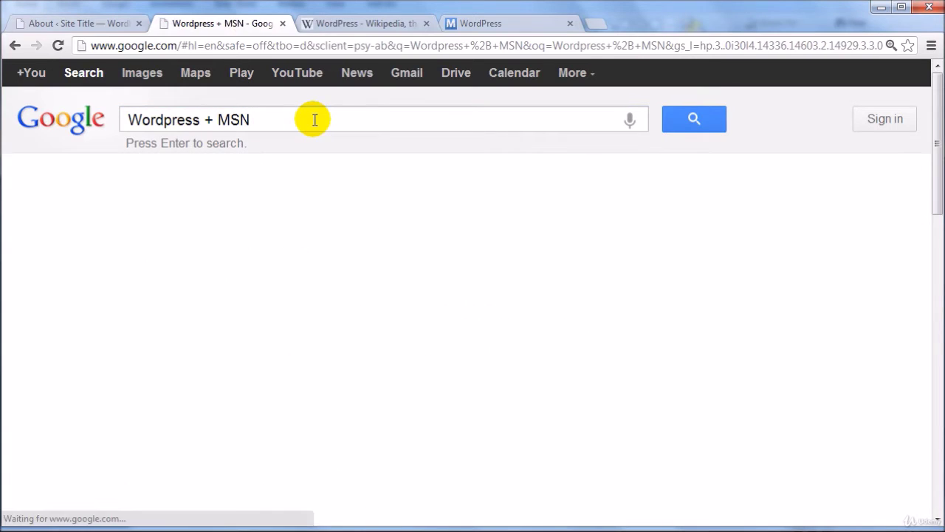
left_click(314, 120)
type("News")
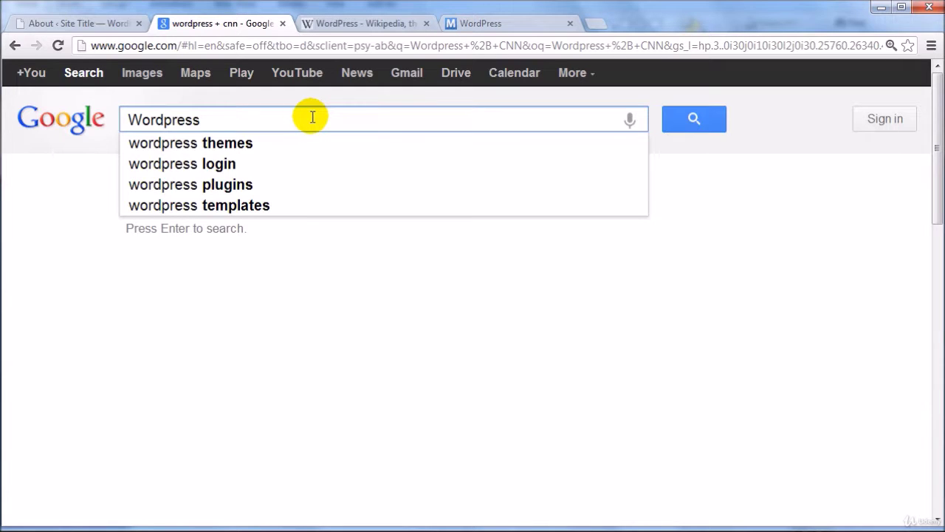
- Close the Google search tab, open Mashable's "WordPress 3.5 Has Arrived" article, and return to the Wikipedia article
left_click(361, 22)
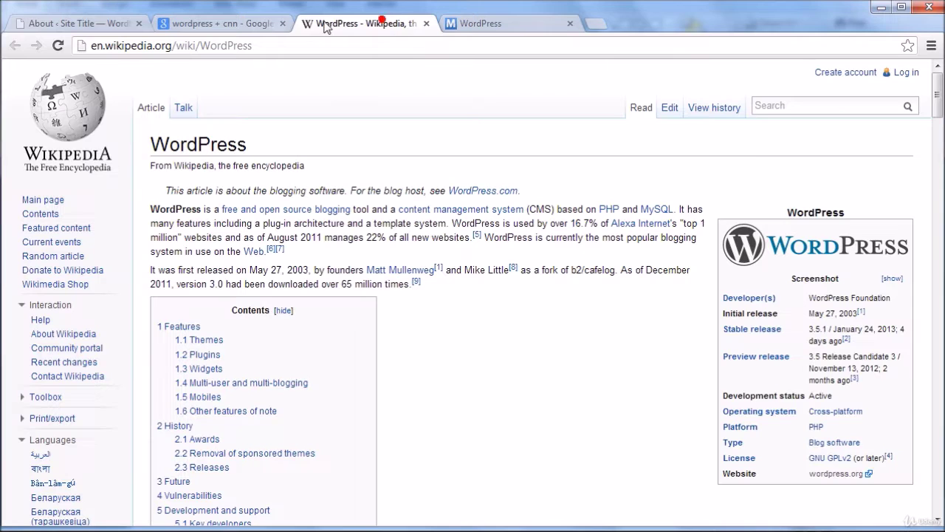
left_click(281, 24)
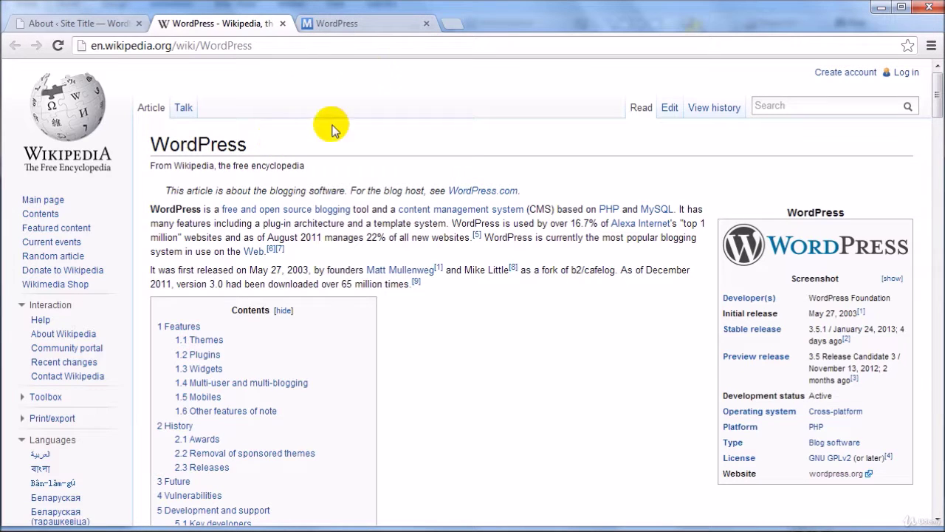
left_click(386, 22)
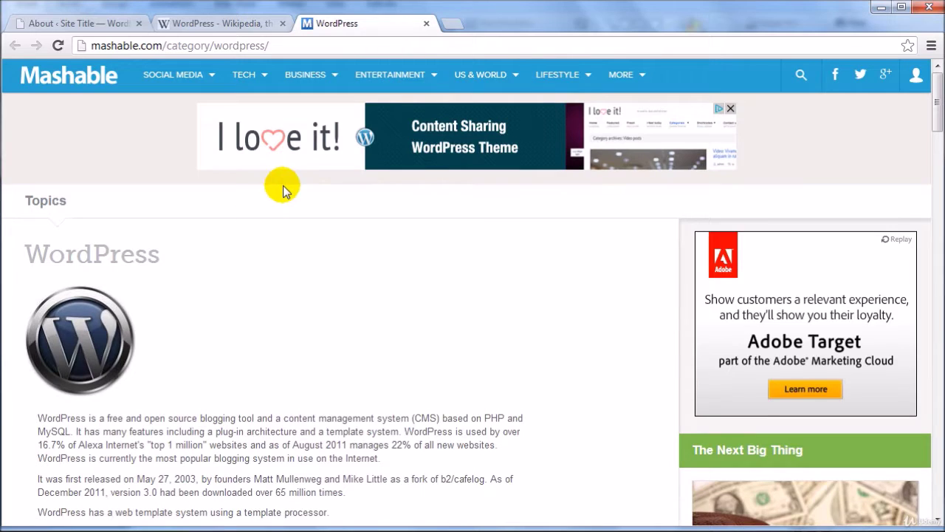
key("ctrl+shift+Tab")
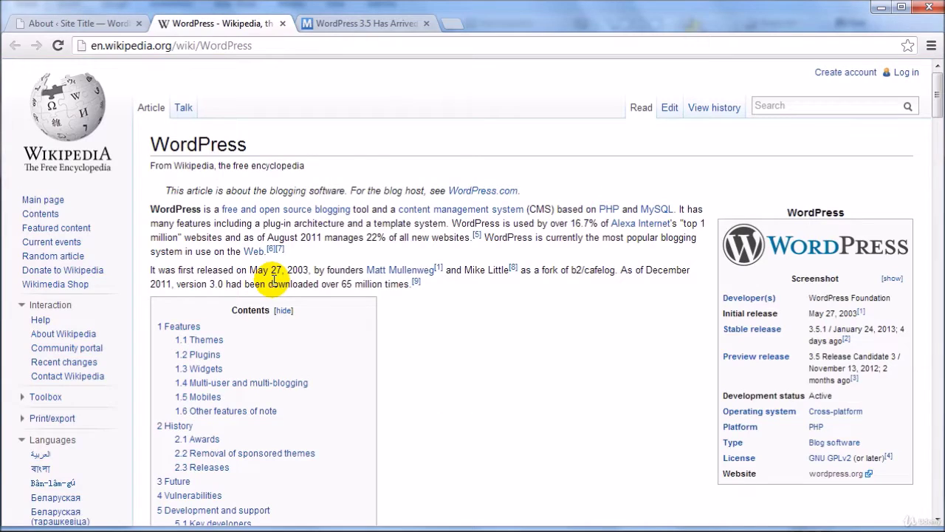
- Switch to the WordPress admin site and open a new post for editing
left_click(104, 30)
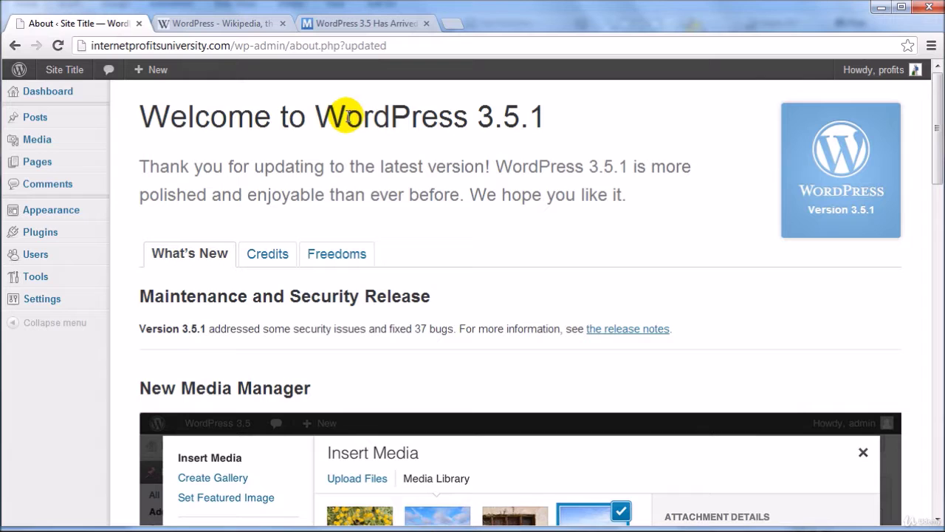
mouse_move(26, 120)
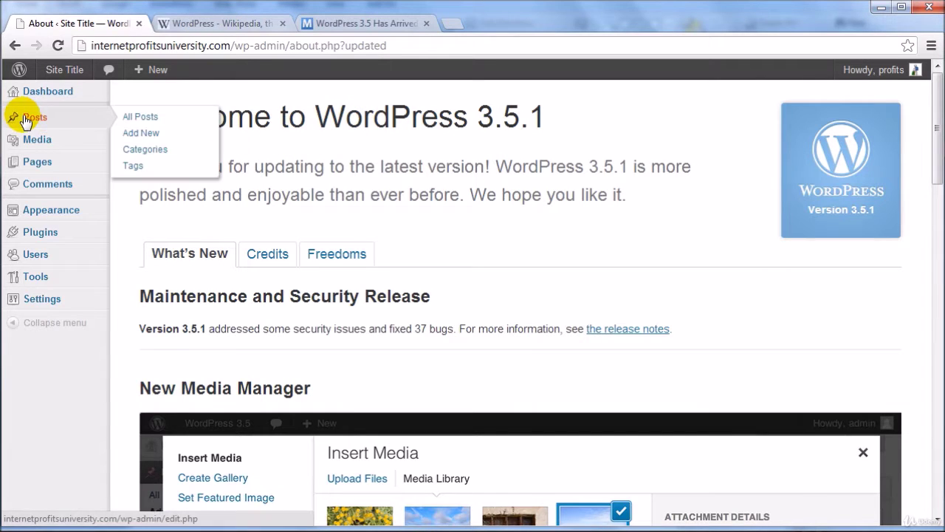
left_click(169, 134)
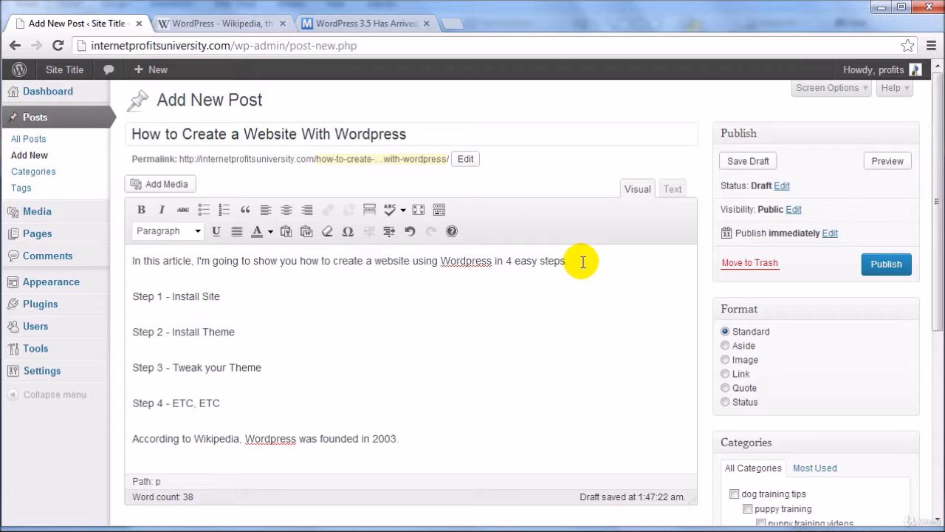
left_click(242, 290)
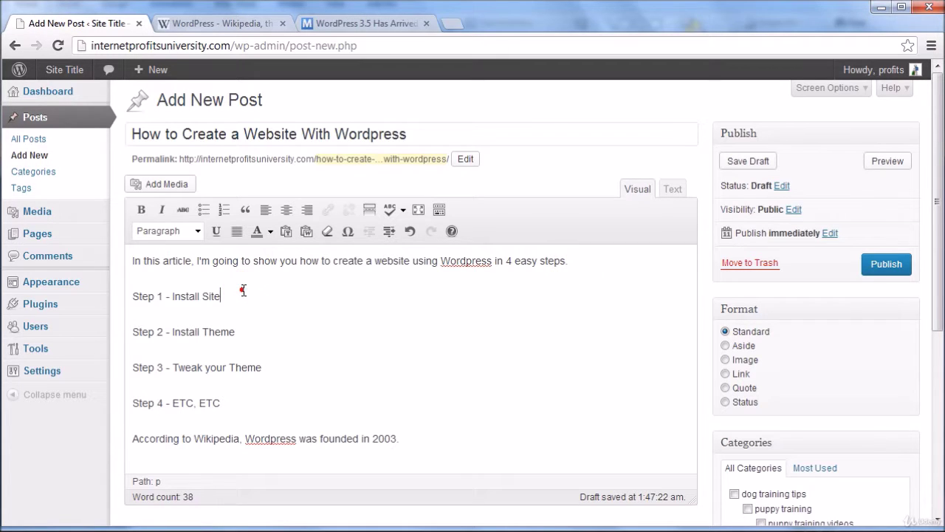
left_click(250, 334)
left_click(251, 399)
scroll(251, 398, "down", 1)
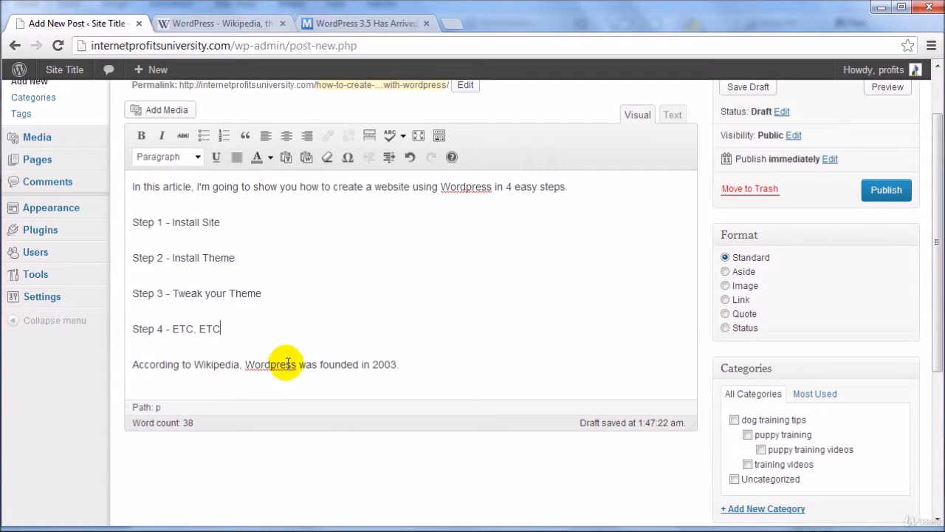
left_click(424, 365)
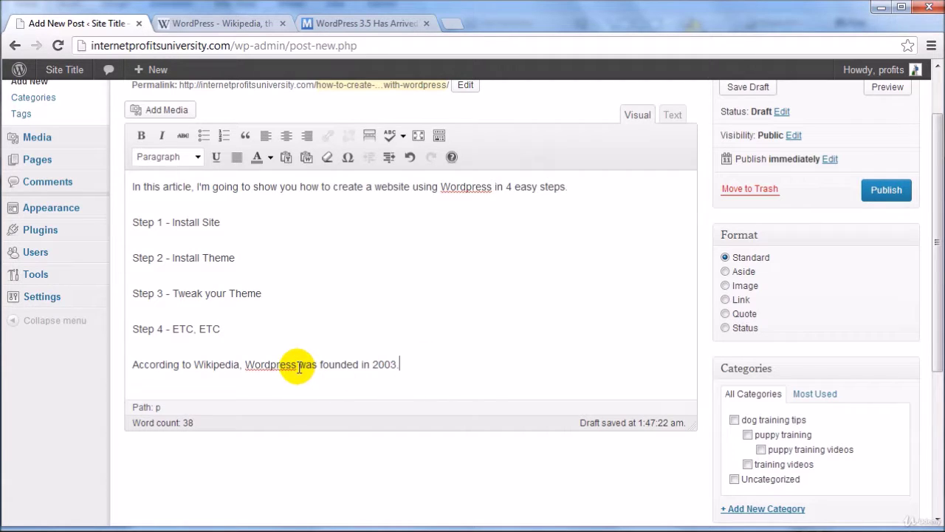
left_click_drag(296, 367, 250, 369)
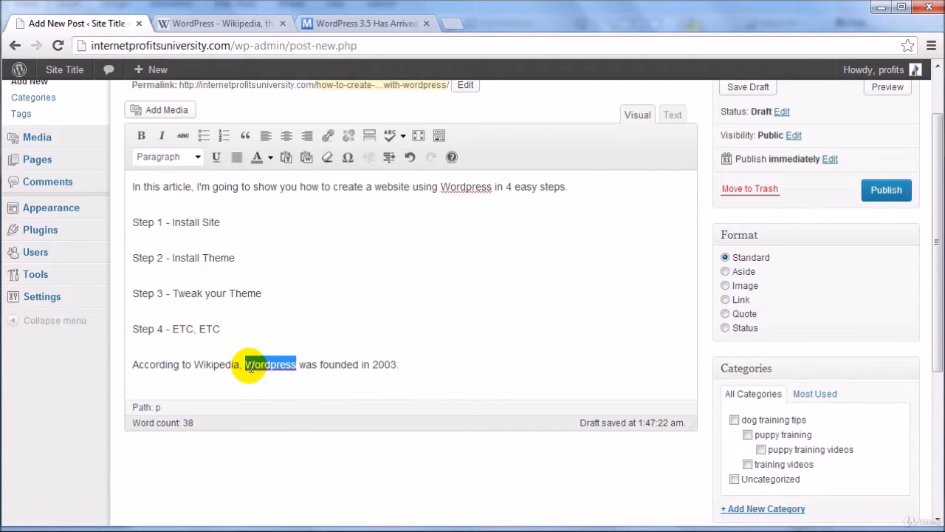
left_click(336, 137)
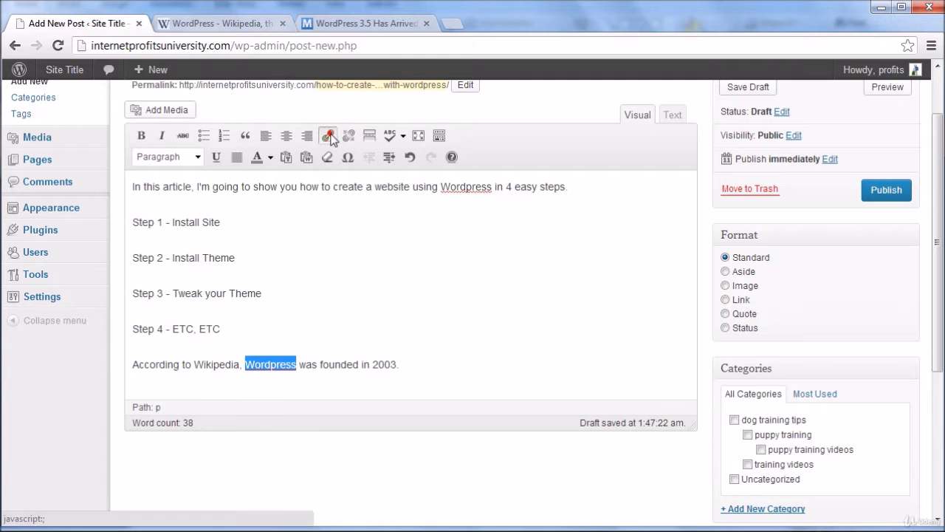
type("http://en.wikipedia.org/wiki/WordPress")
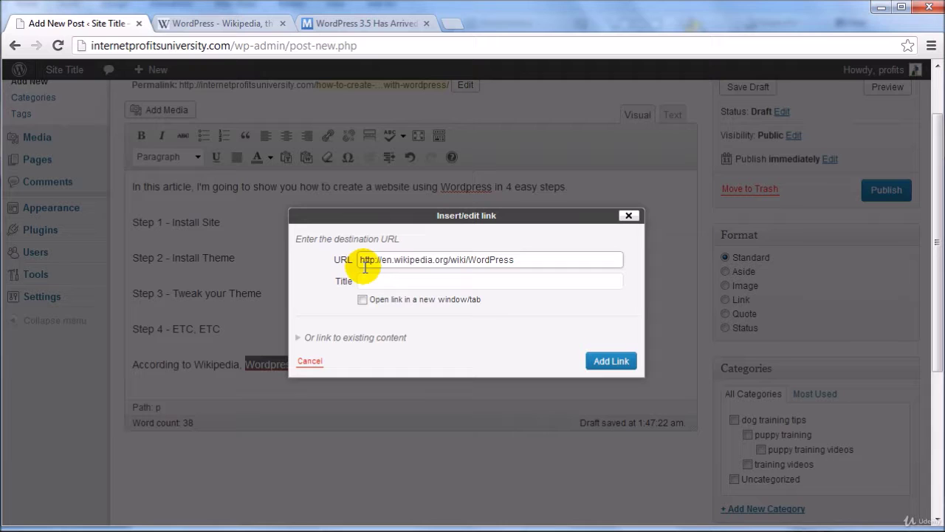
left_click(228, 25)
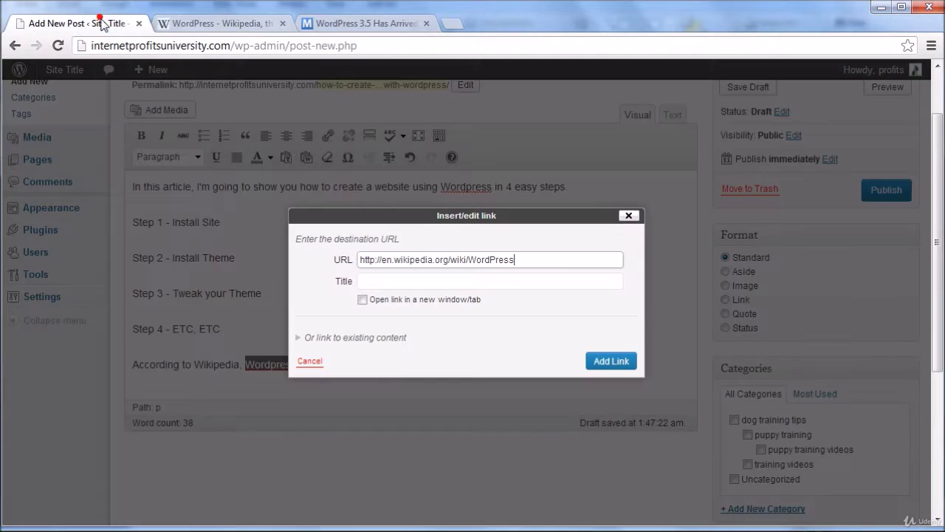
left_click(100, 23)
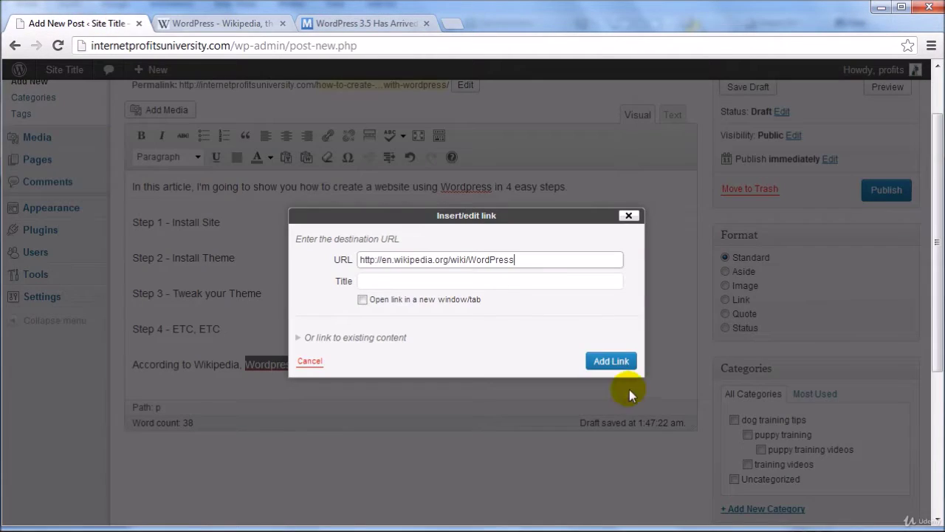
left_click(384, 301)
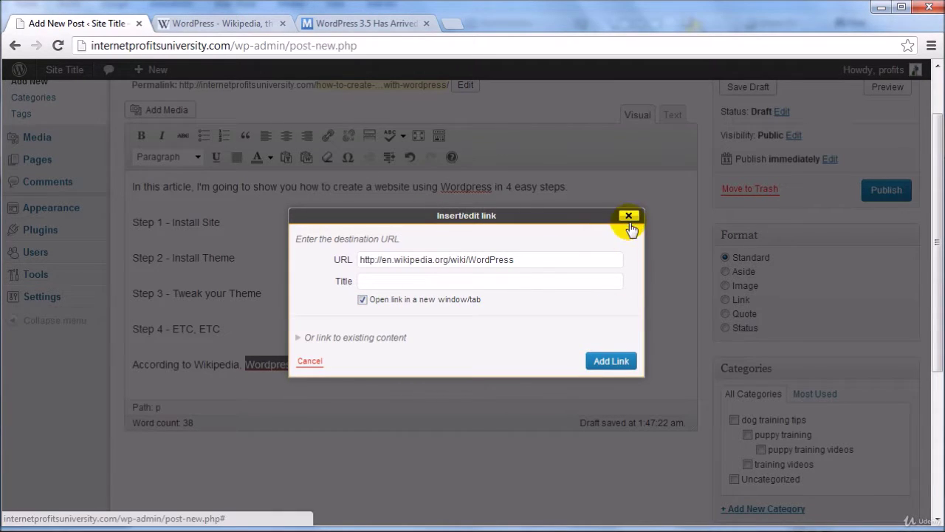
left_click(612, 361)
left_click(435, 367)
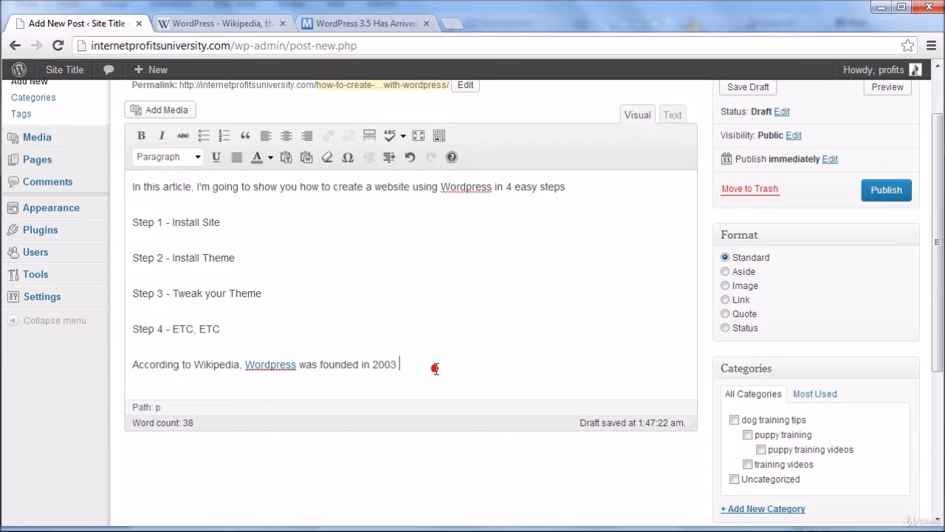
- Close the Wikipedia tab, copy the web address of Mashable's WordPress 3.5 article, and return to the post draft
left_click(358, 23)
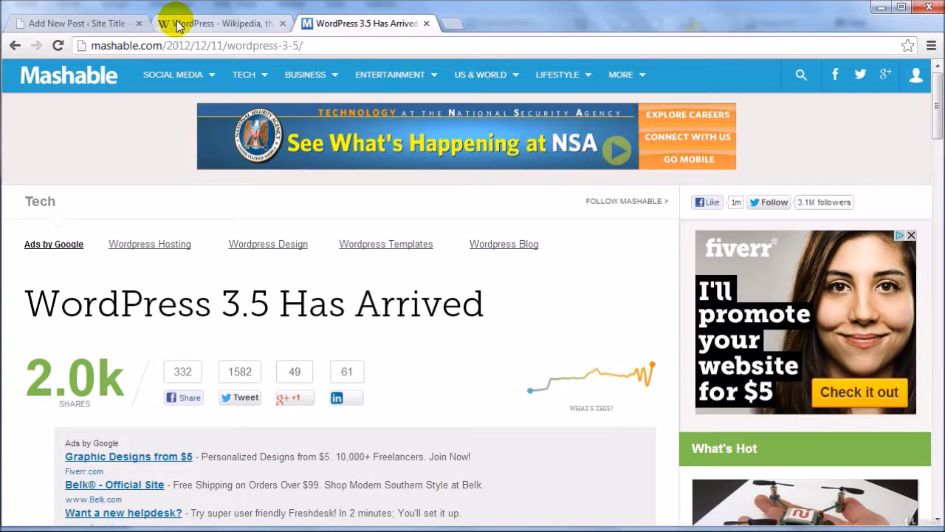
middle_click(178, 24)
left_click(219, 45)
key("ctrl+x")
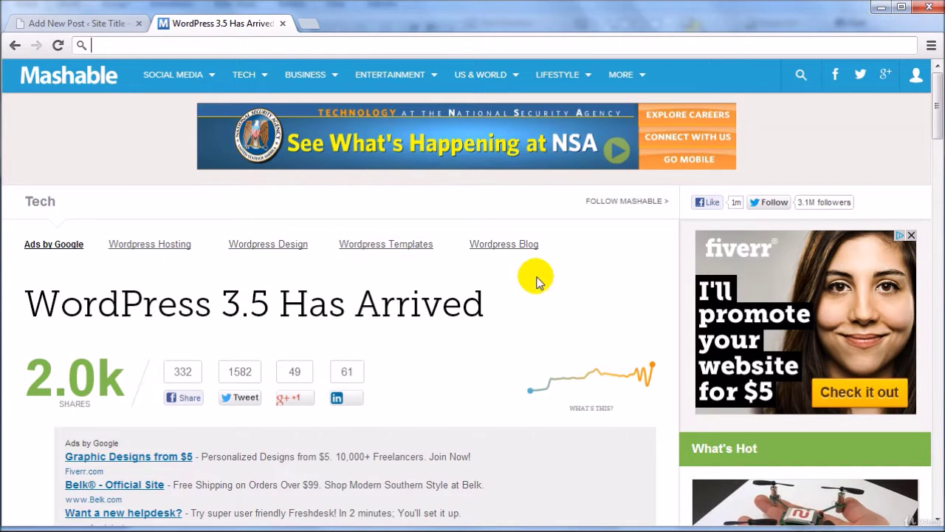
left_click(89, 28)
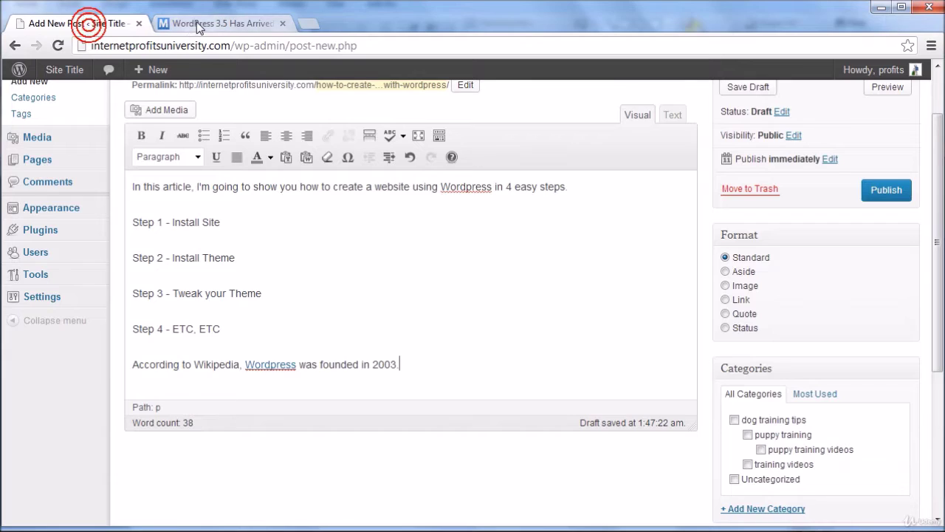
- Finish the Wikipedia sentence with a period and add a new paragraph reading "According to Mashable, Wordpress 3.5 has arrived -"
type(".")
key("Return")
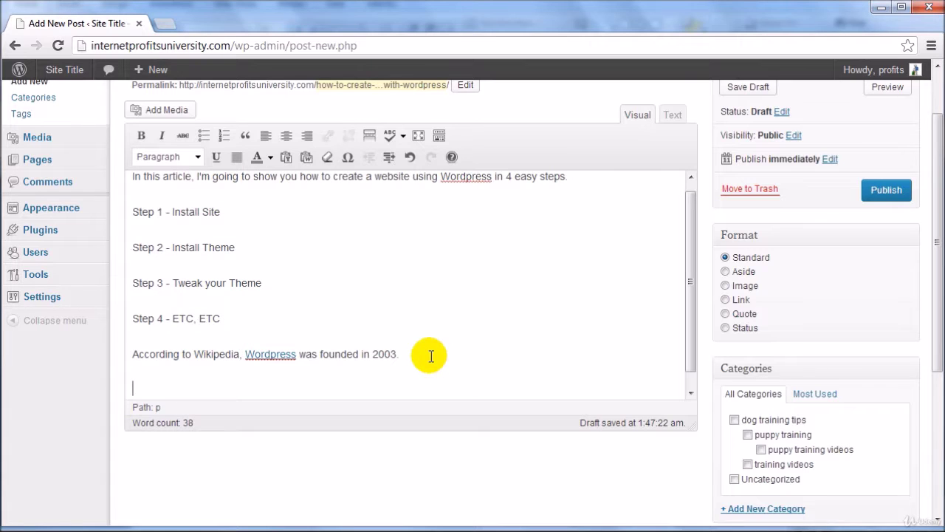
key("shift+End")
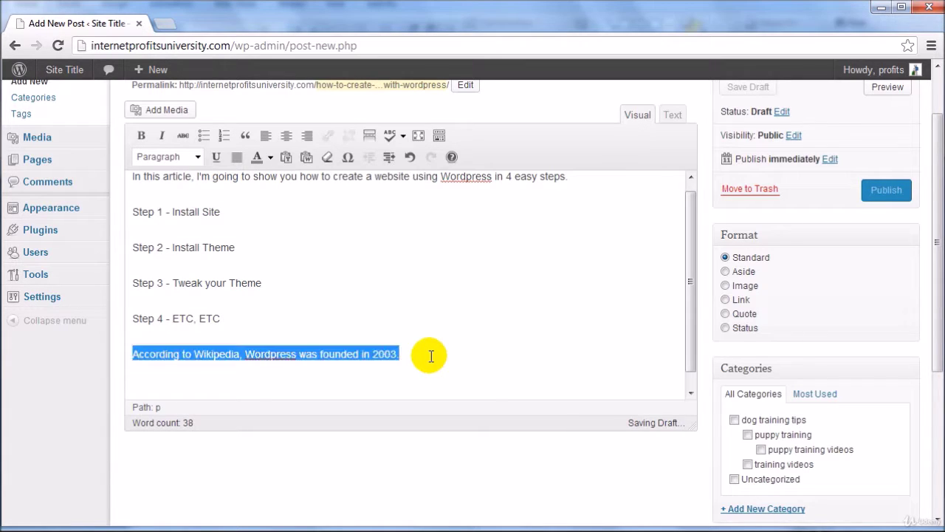
key("Right")
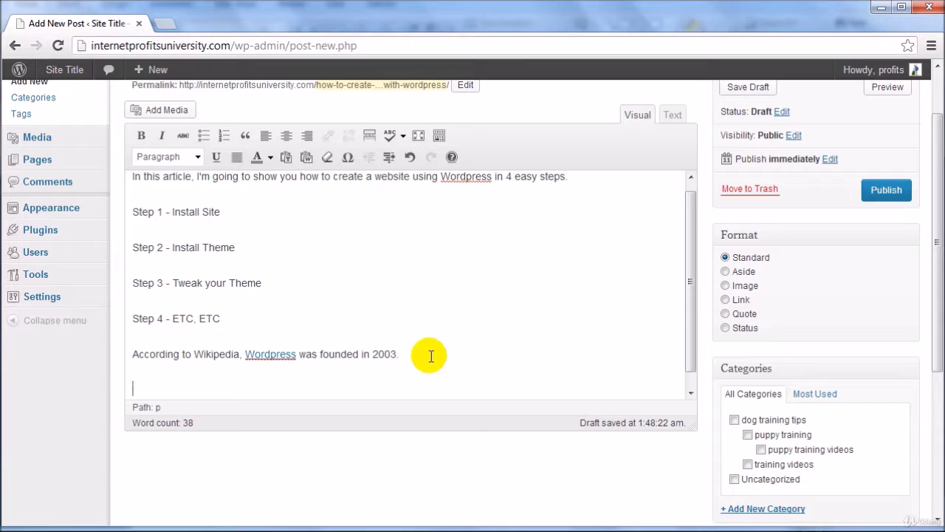
type("Wordpress 3.5")
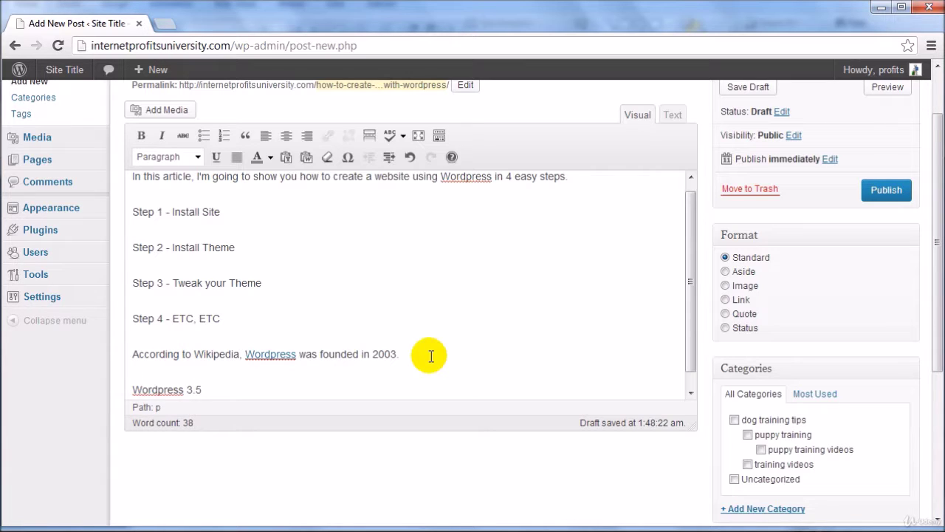
type(" has arrived")
key("Home")
type("According t")
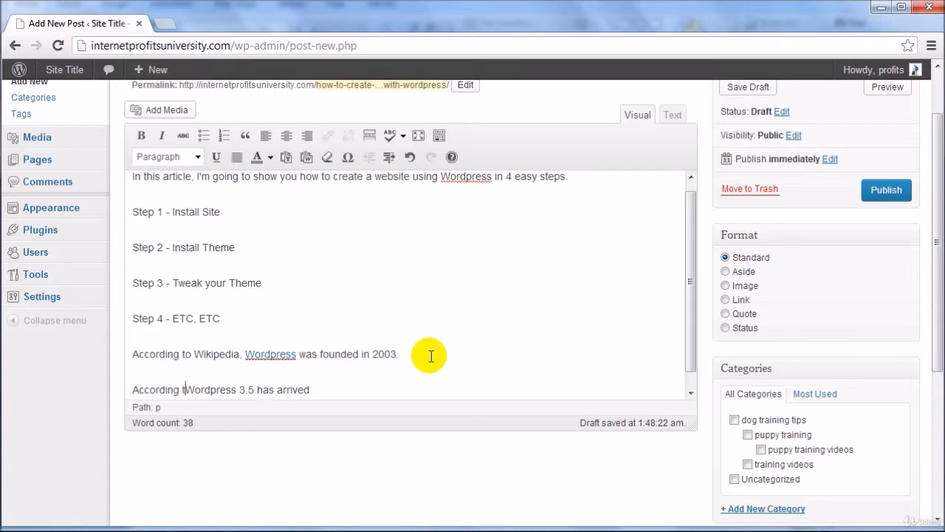
type("o Mashable")
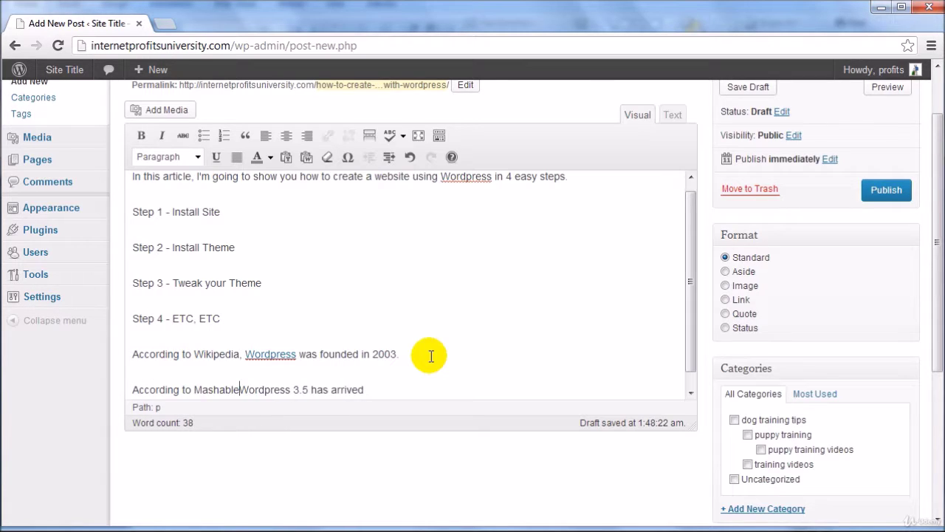
type(", Wordpress")
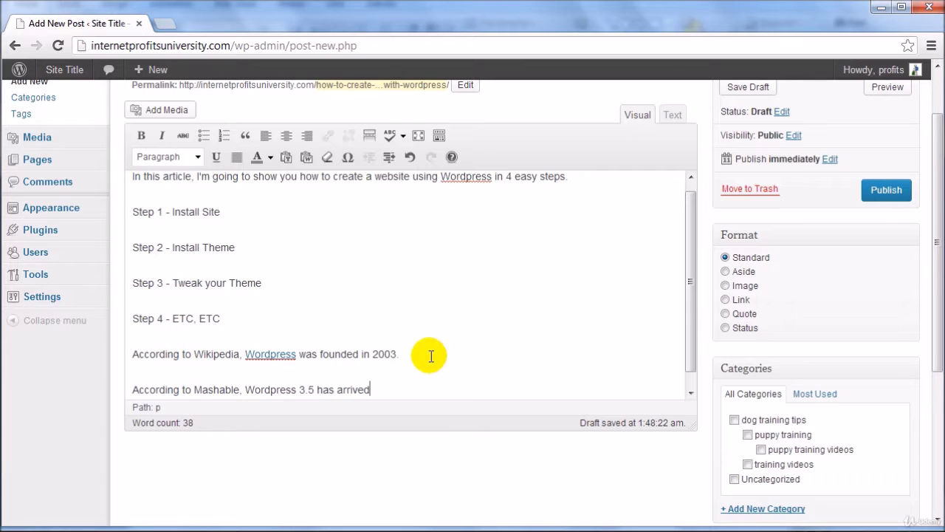
type(" 3.5 has arrived -")
key("Return")
key("ctrl+v")
key("shift+Home")
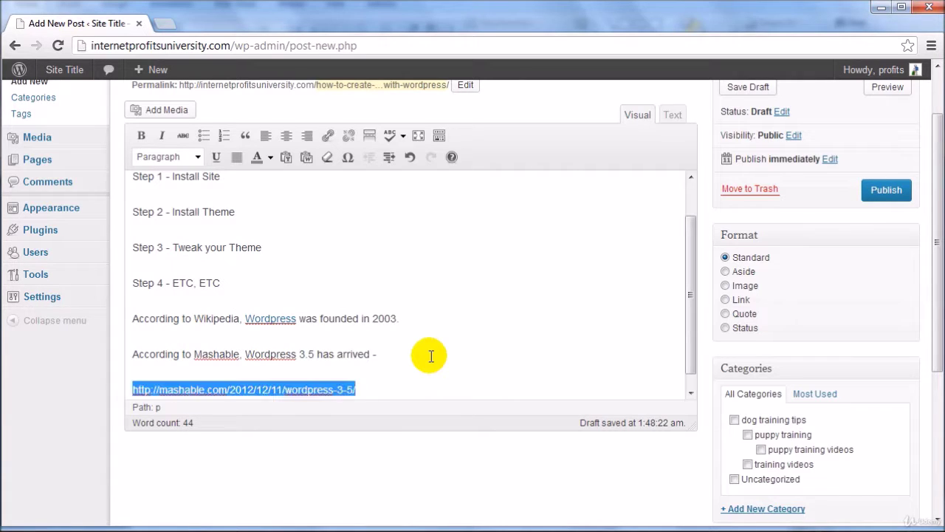
left_click(328, 135)
key("ctrl+v")
left_click(502, 279)
left_click(624, 361)
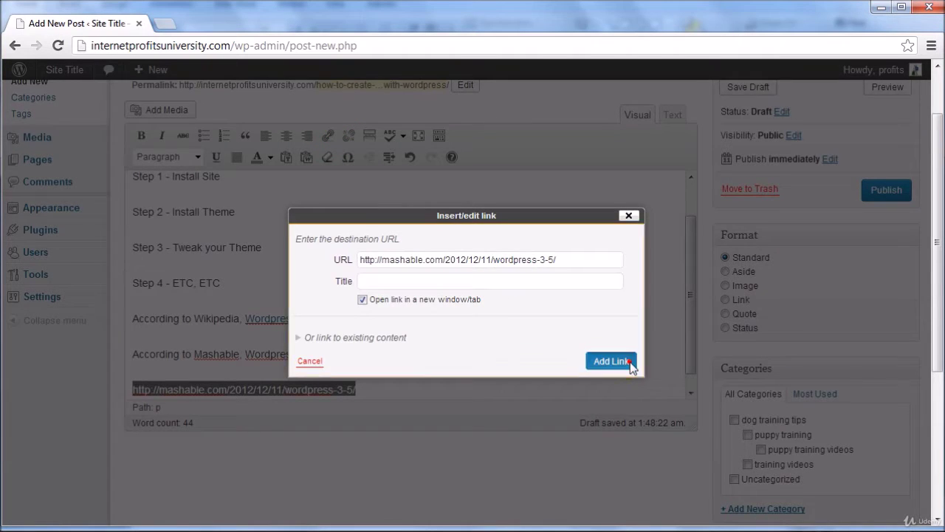
left_click(496, 307)
- Review the draft's title, permalink, opening sentence and publishing options
scroll(456, 345, "up", 5)
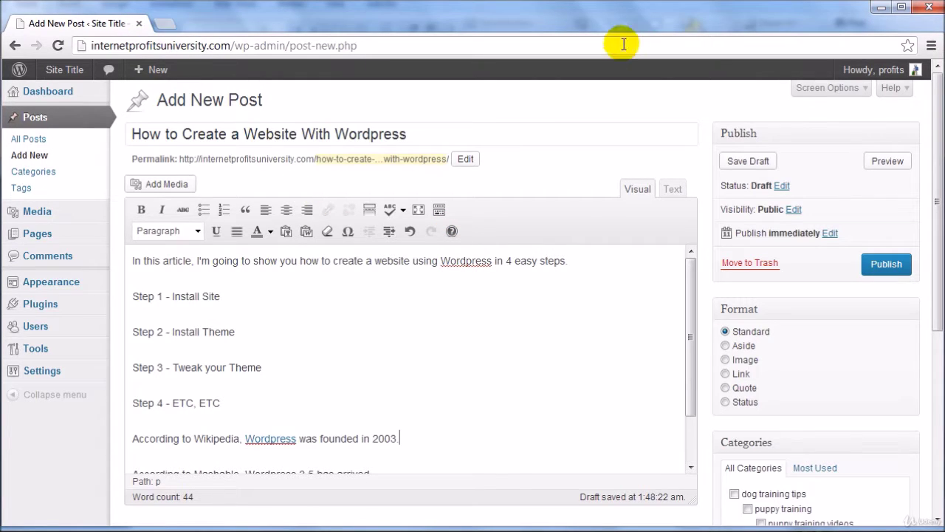
left_click(615, 115)
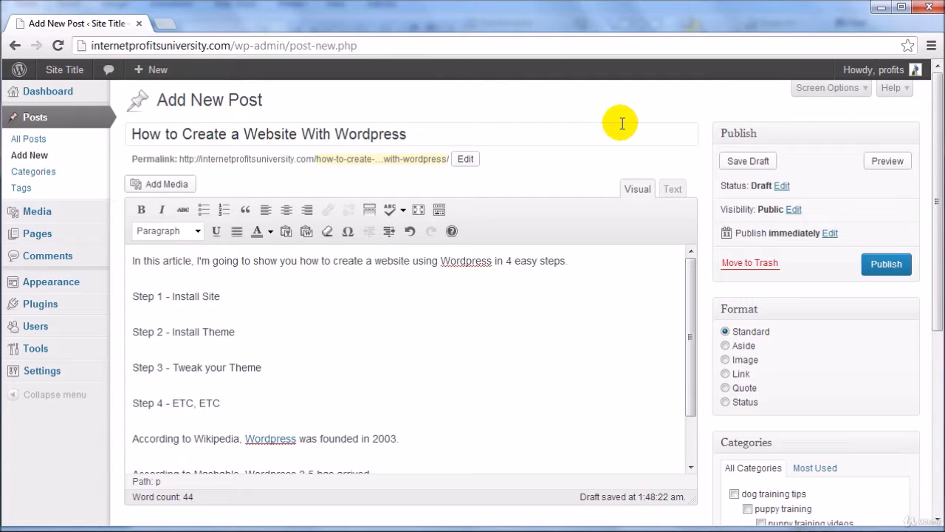
left_click(354, 46)
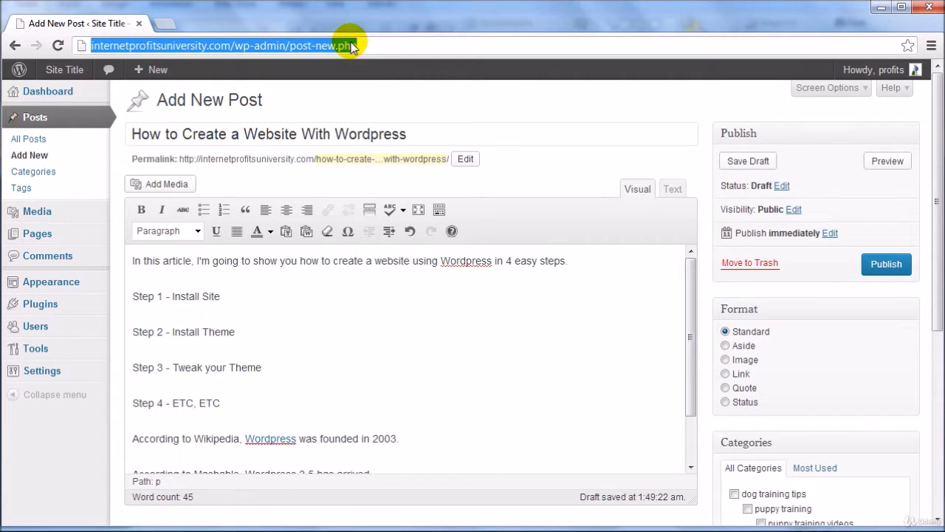
left_click(410, 131)
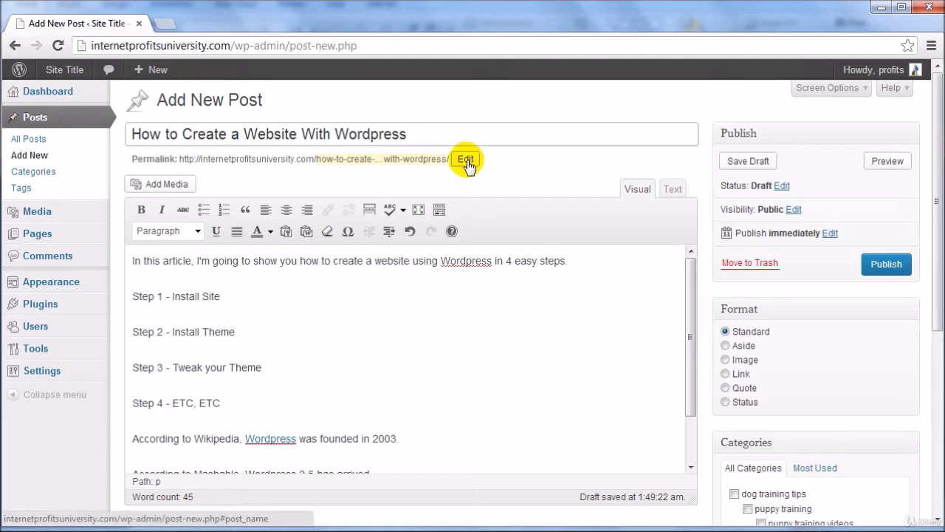
left_click(458, 262)
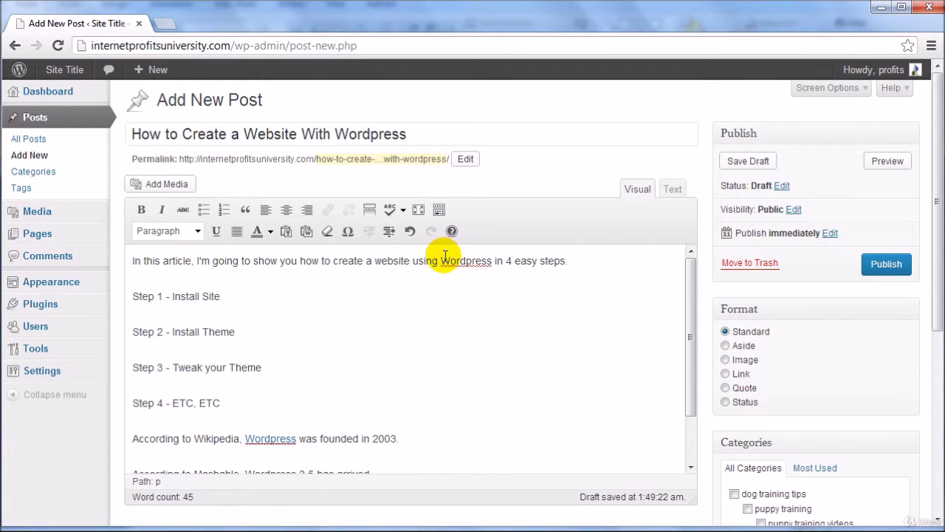
left_click(600, 264)
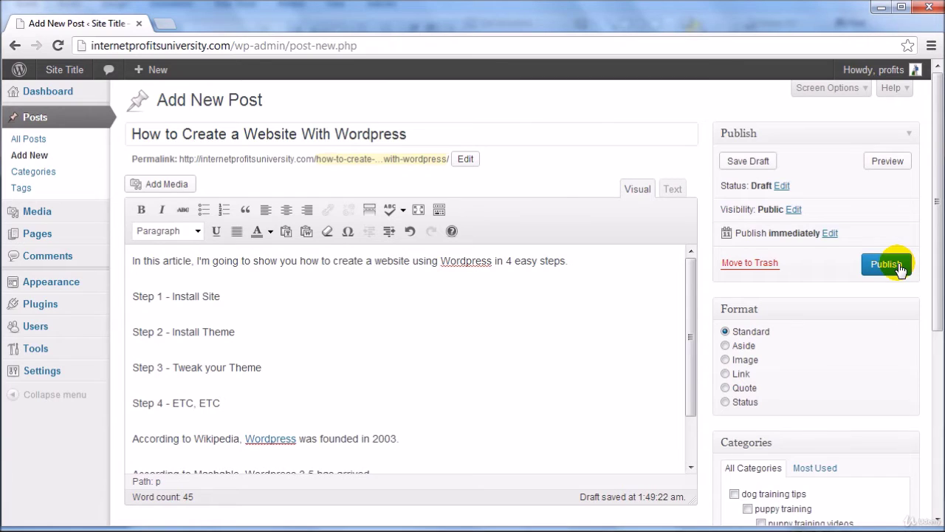
scroll(812, 338, "down", 2)
scroll(780, 333, "up", 2)
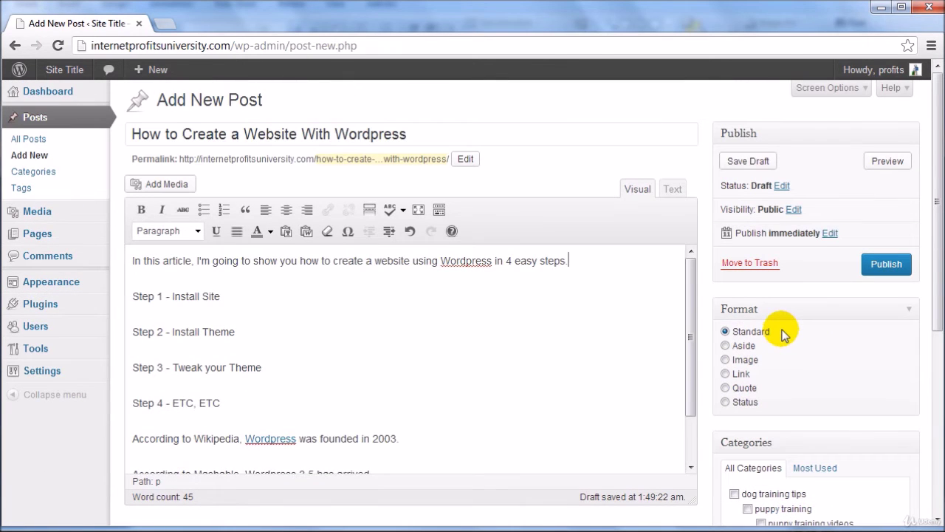